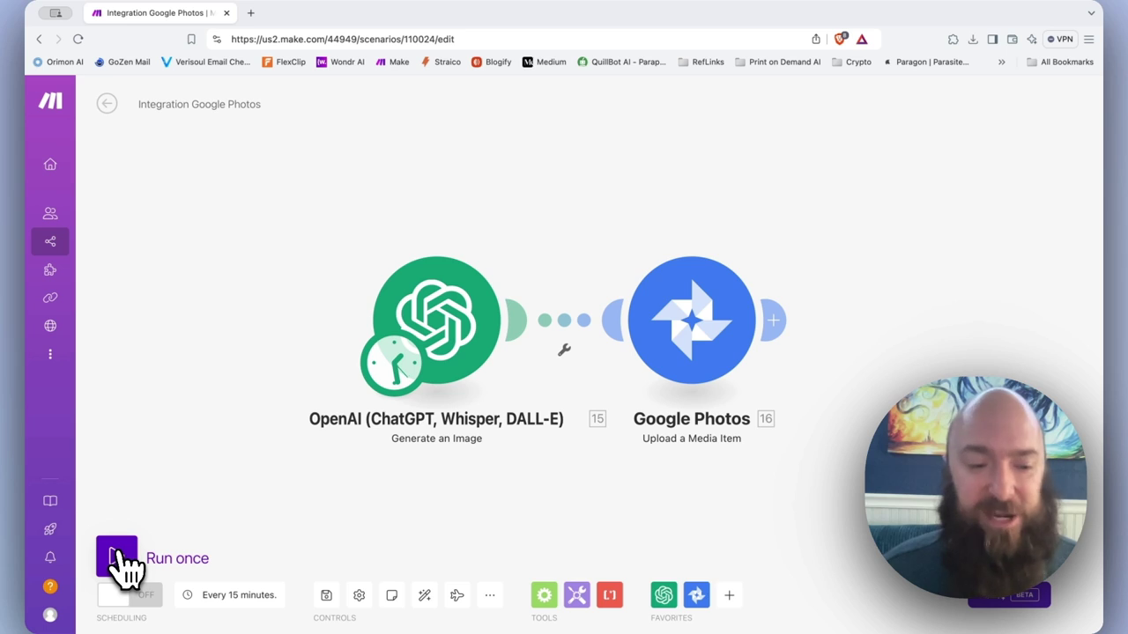
Turn the scenario's Scheduling toggle under Run once from OFF to ON
left_click(146, 599)
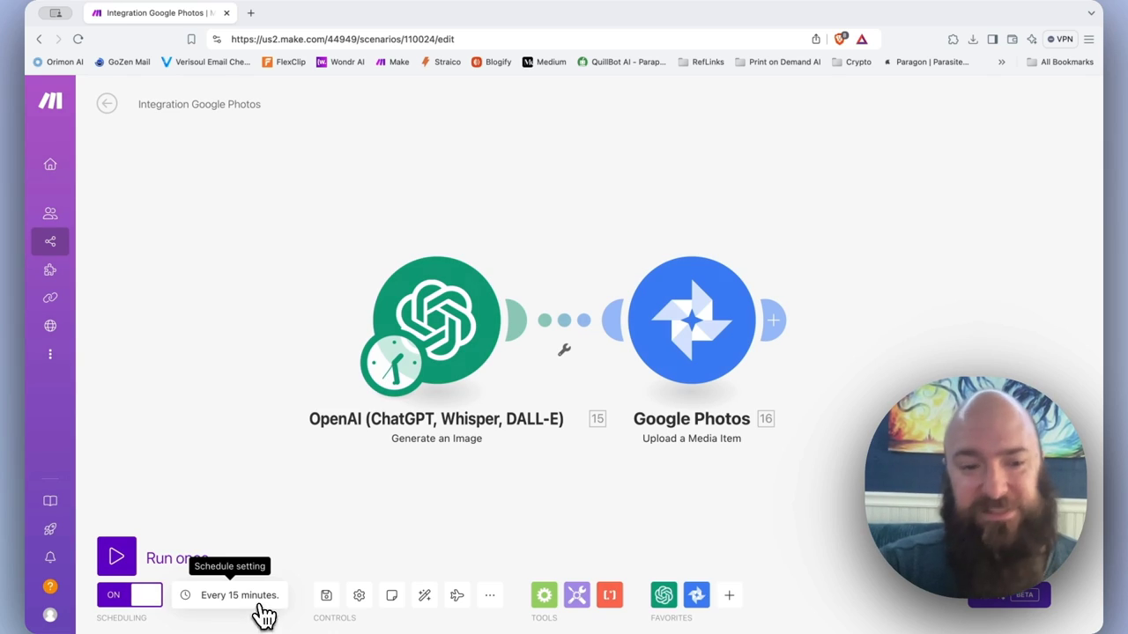
In Schedule setting, keep 'At regular intervals' and replace the 15 Minutes value with 60
left_click(263, 606)
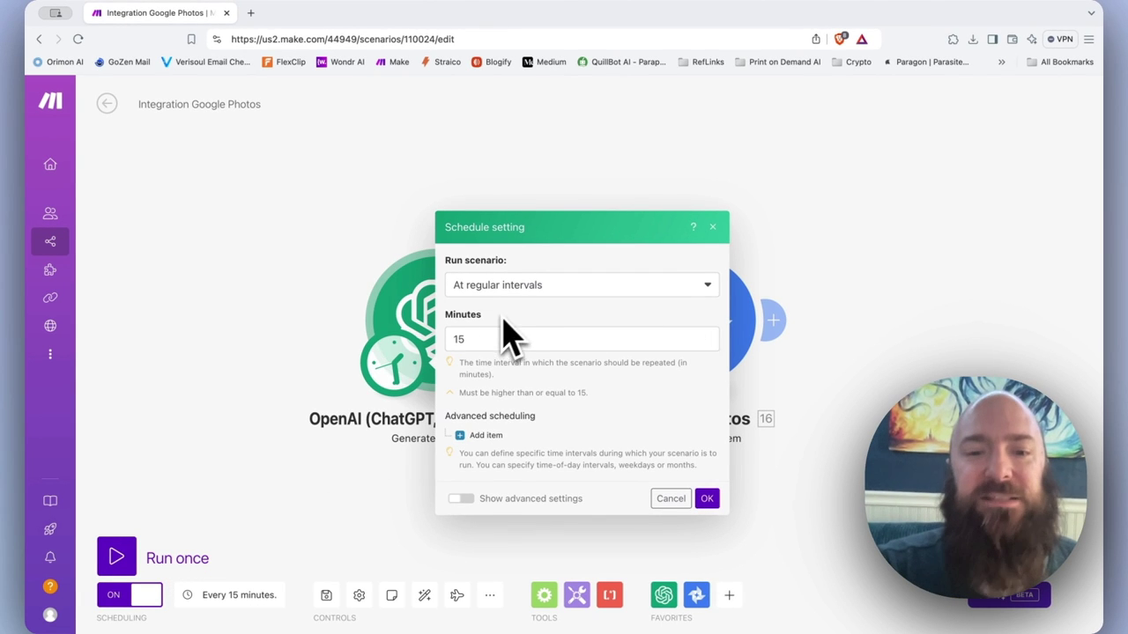
left_click(558, 285)
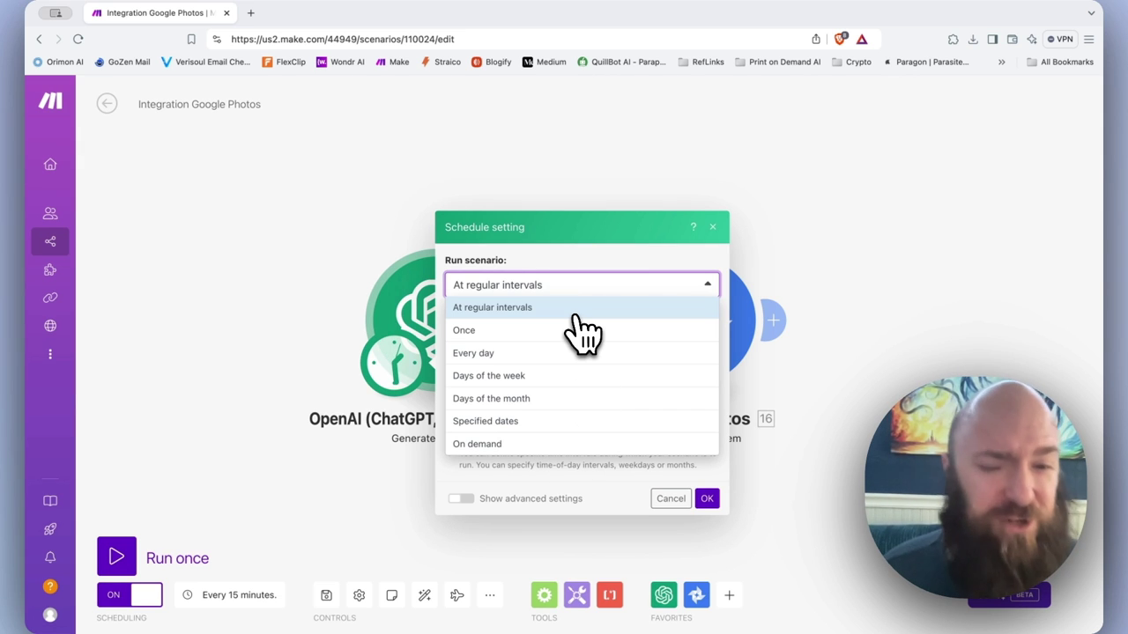
key("Escape")
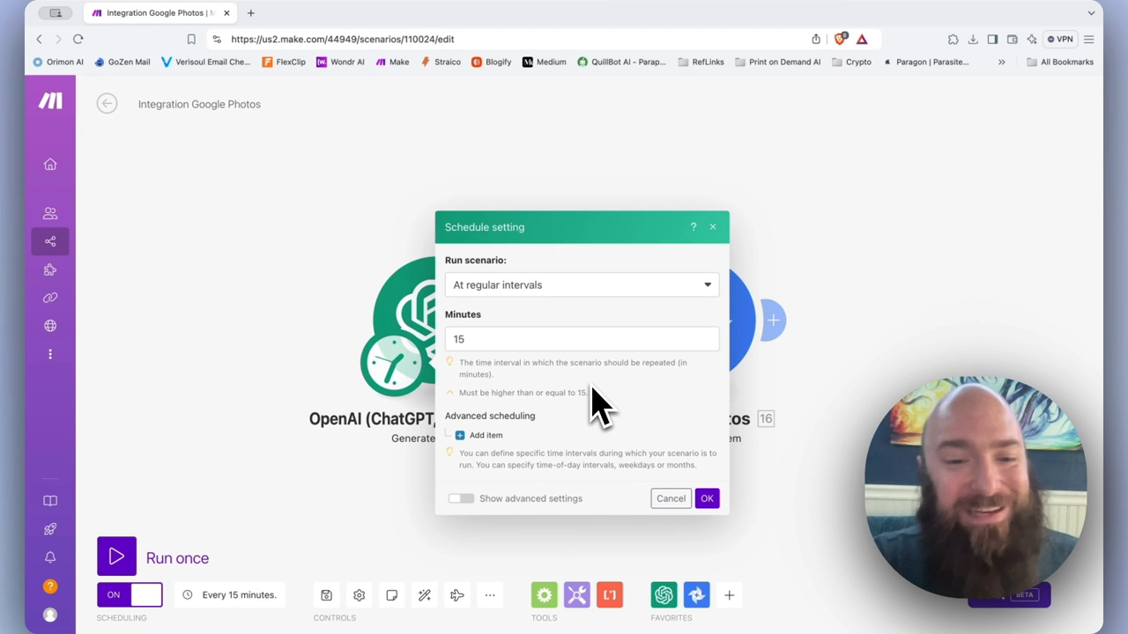
left_click(479, 337)
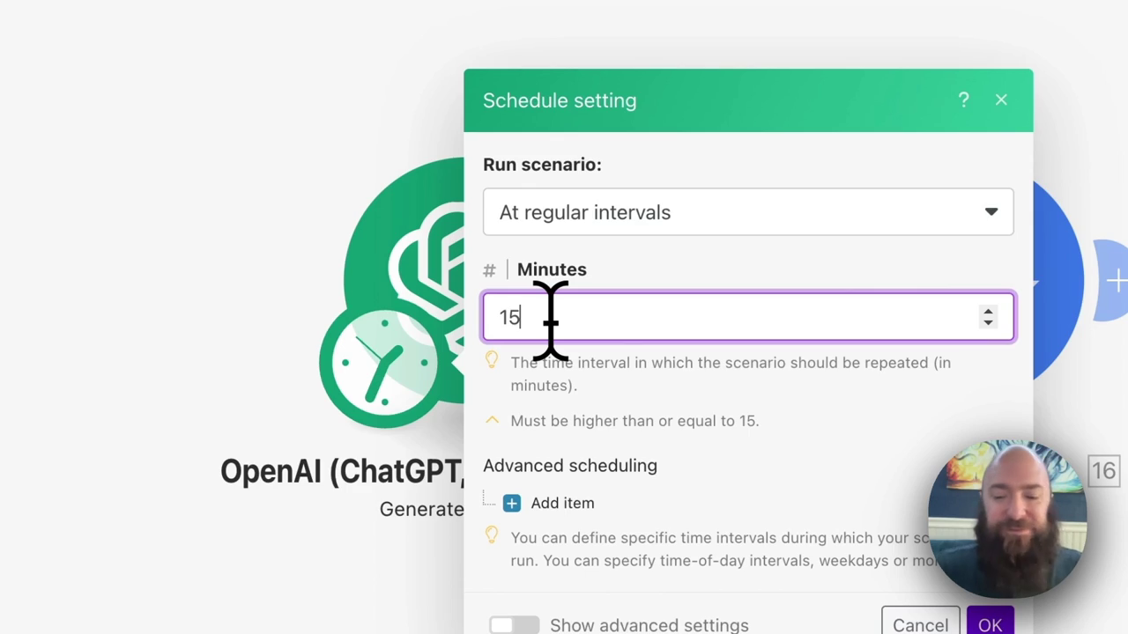
key("BackSpace")
key("BackSpace")
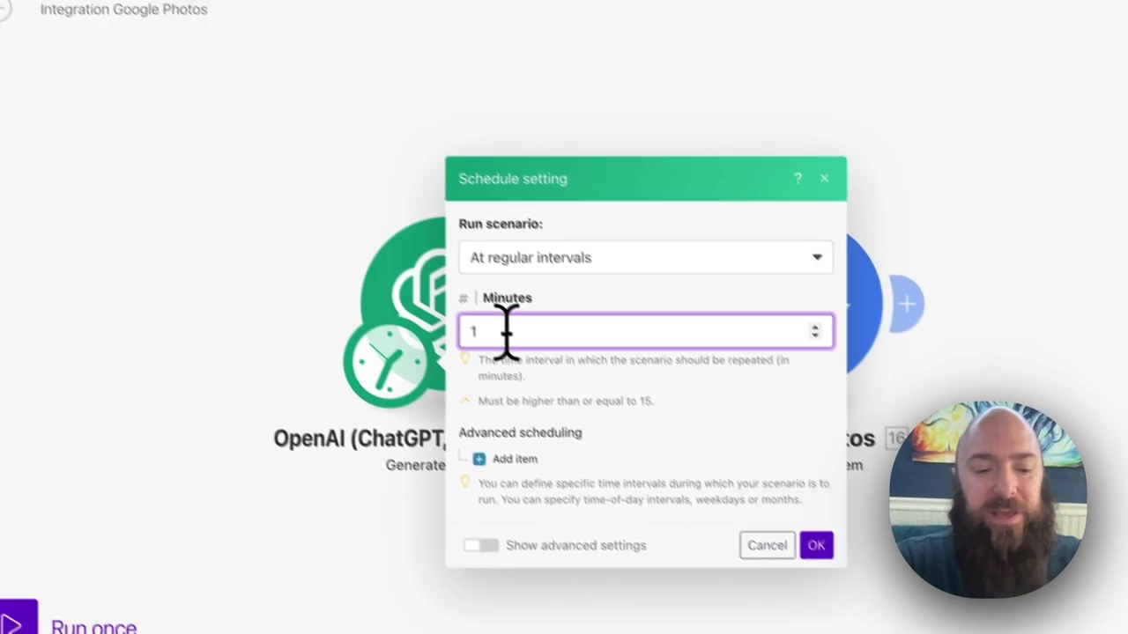
type("60")
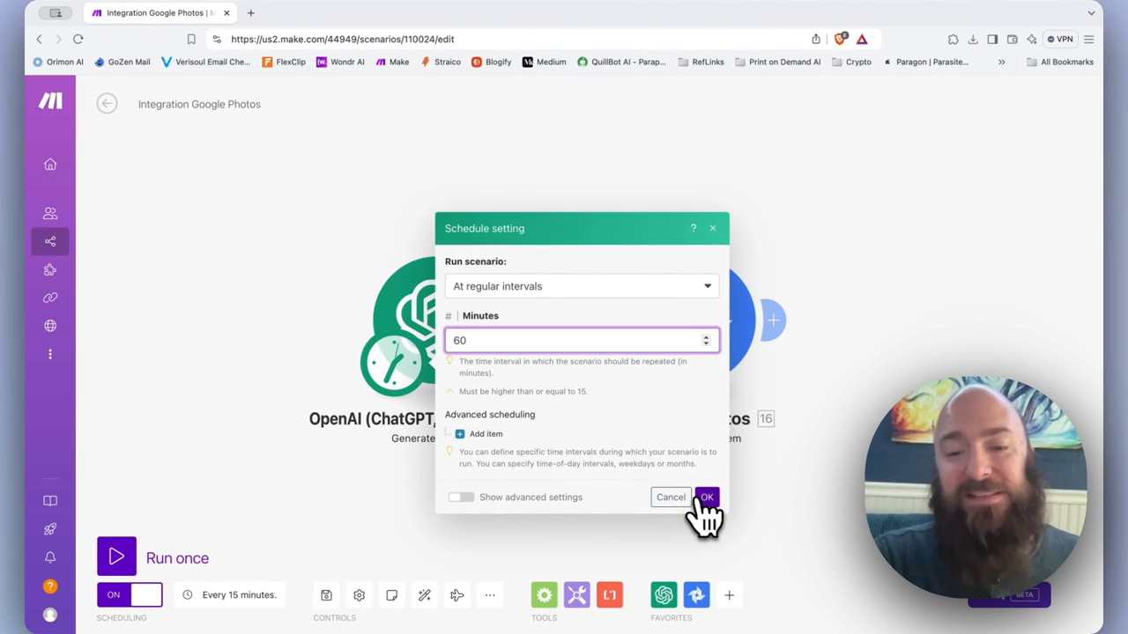
Save the interval so it reads Every 1 hour, then edit the Once run date
left_click(709, 499)
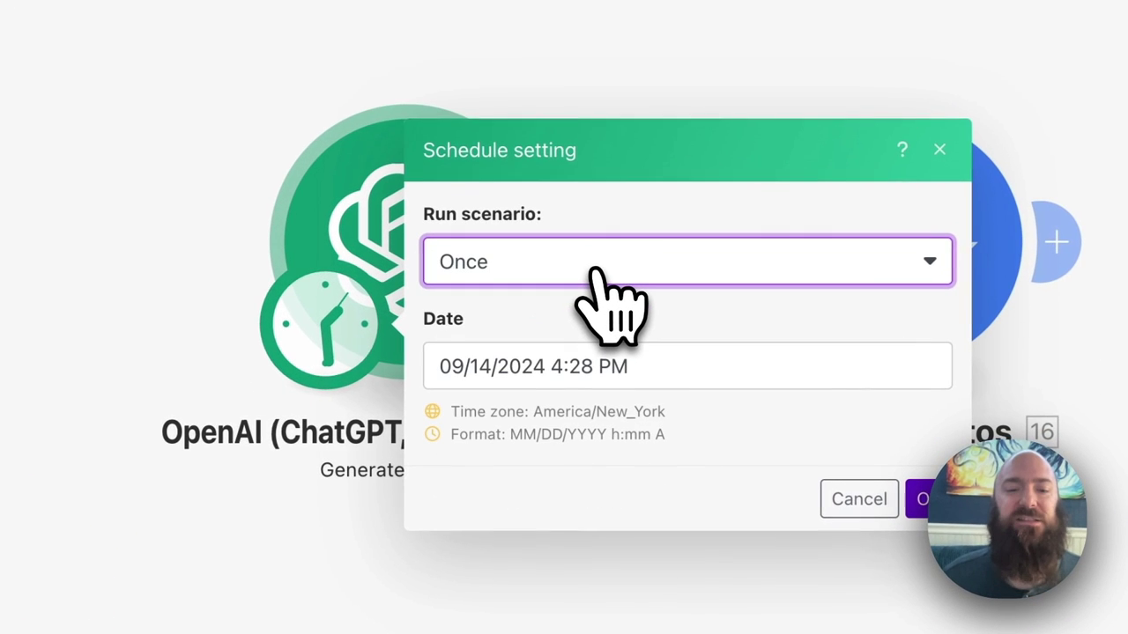
left_click(627, 368)
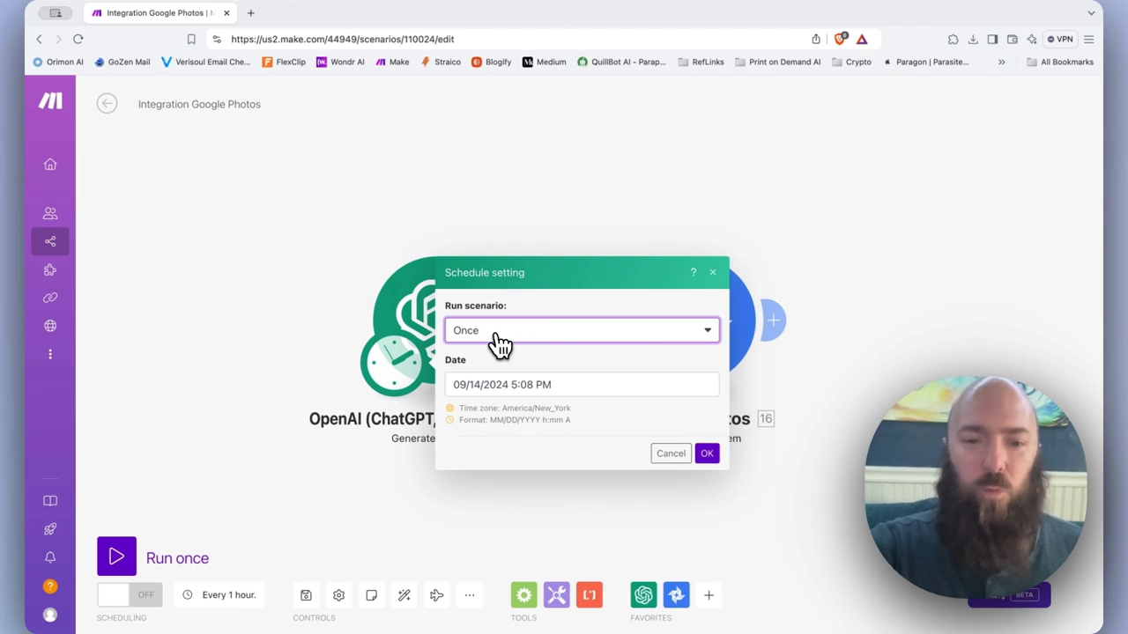
Try the Every day run option with its run time, then Days of the week
left_click(499, 342)
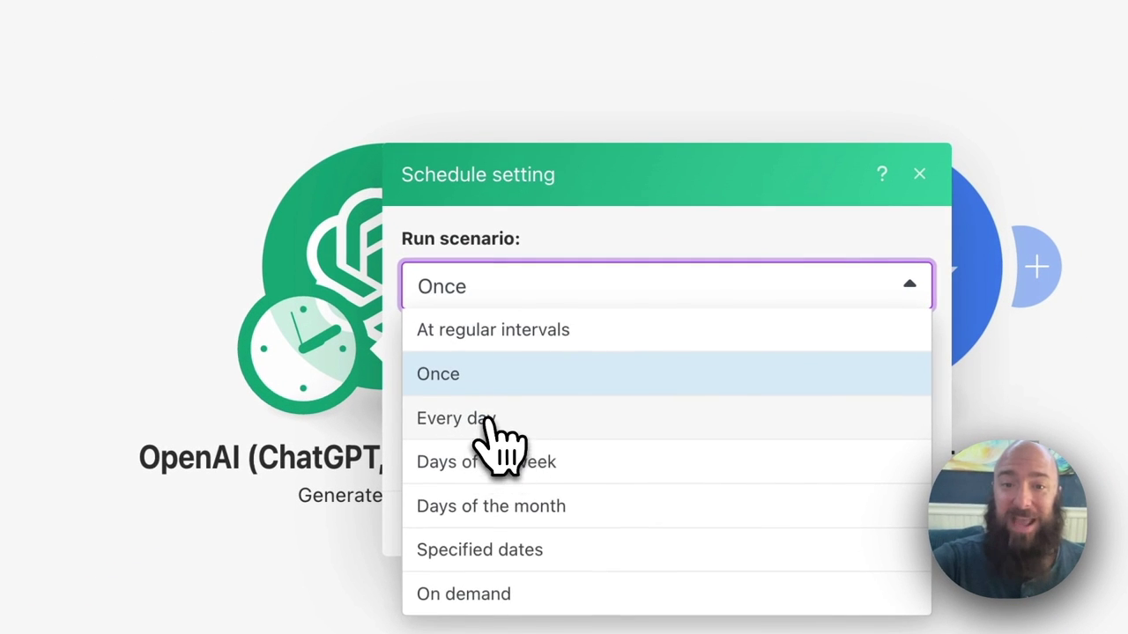
left_click(498, 422)
left_click(520, 396)
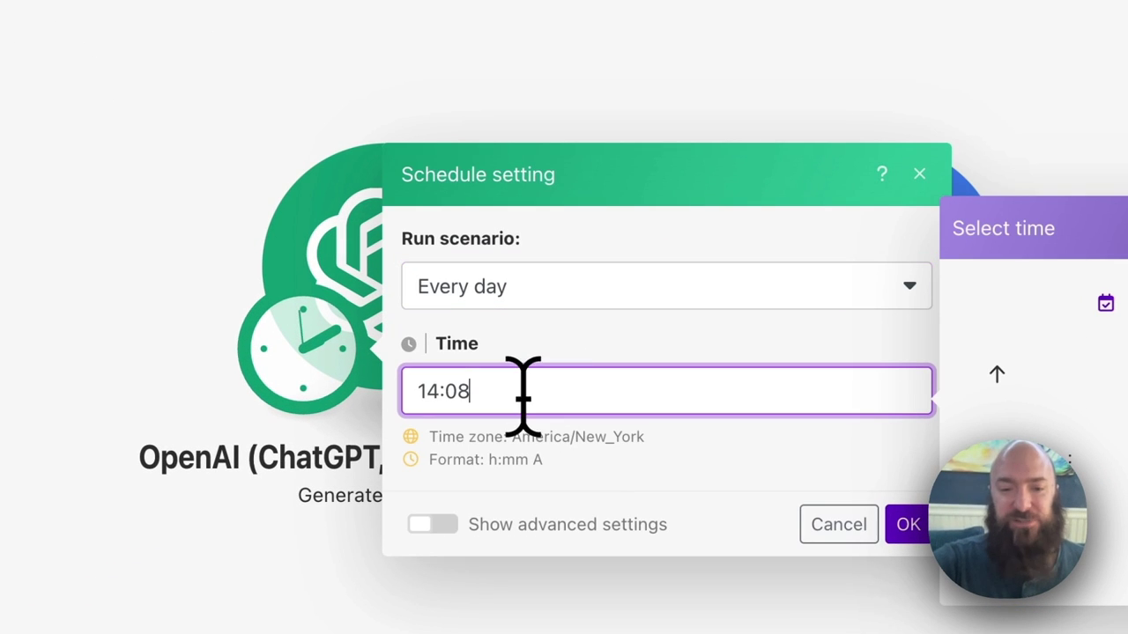
left_click(555, 289)
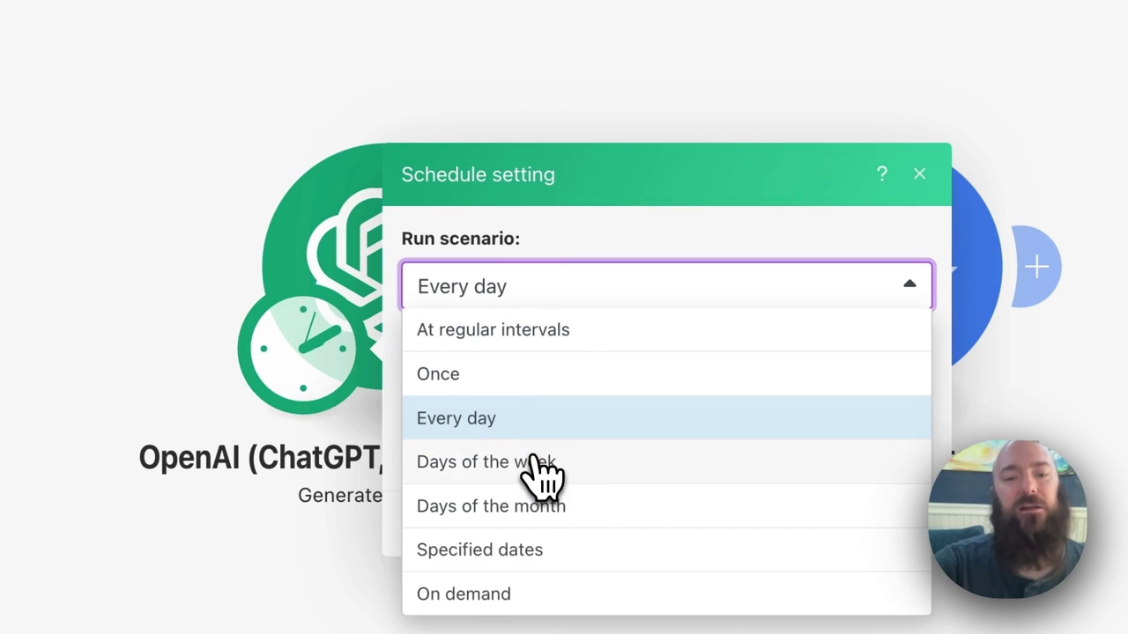
left_click(539, 476)
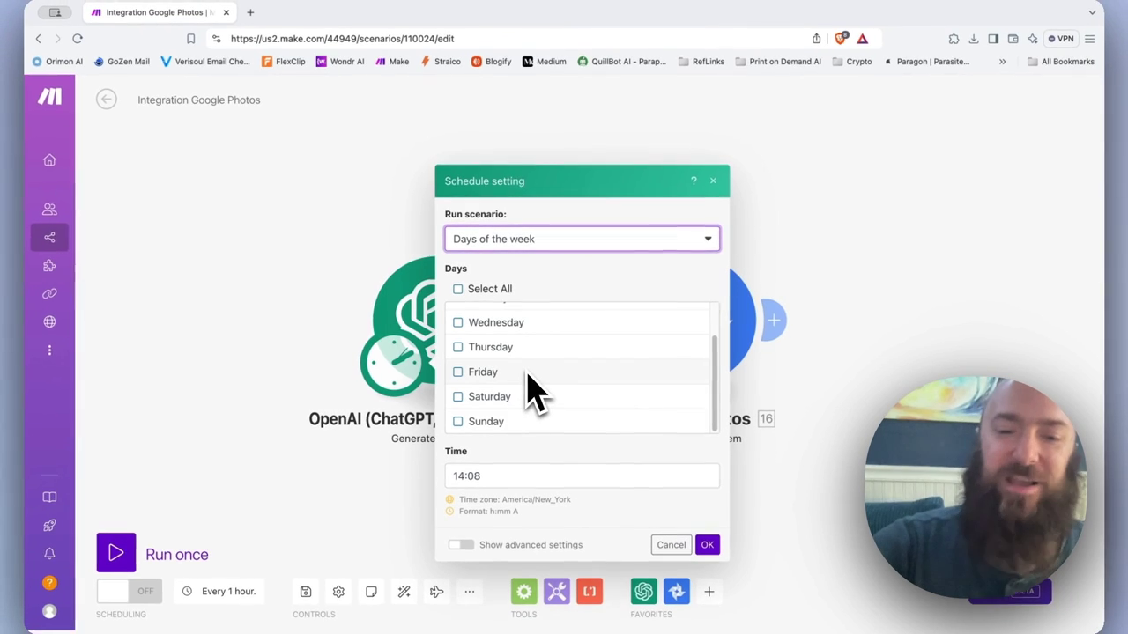
Switch the run option to Days of the month and scroll through its day choices
left_click(568, 231)
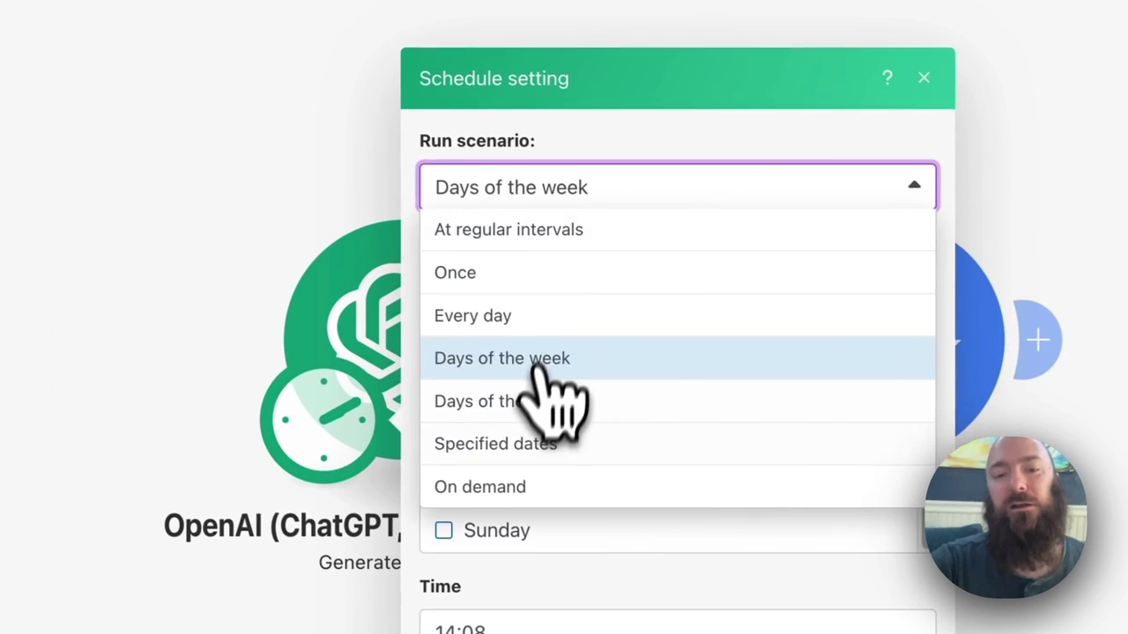
left_click(500, 366)
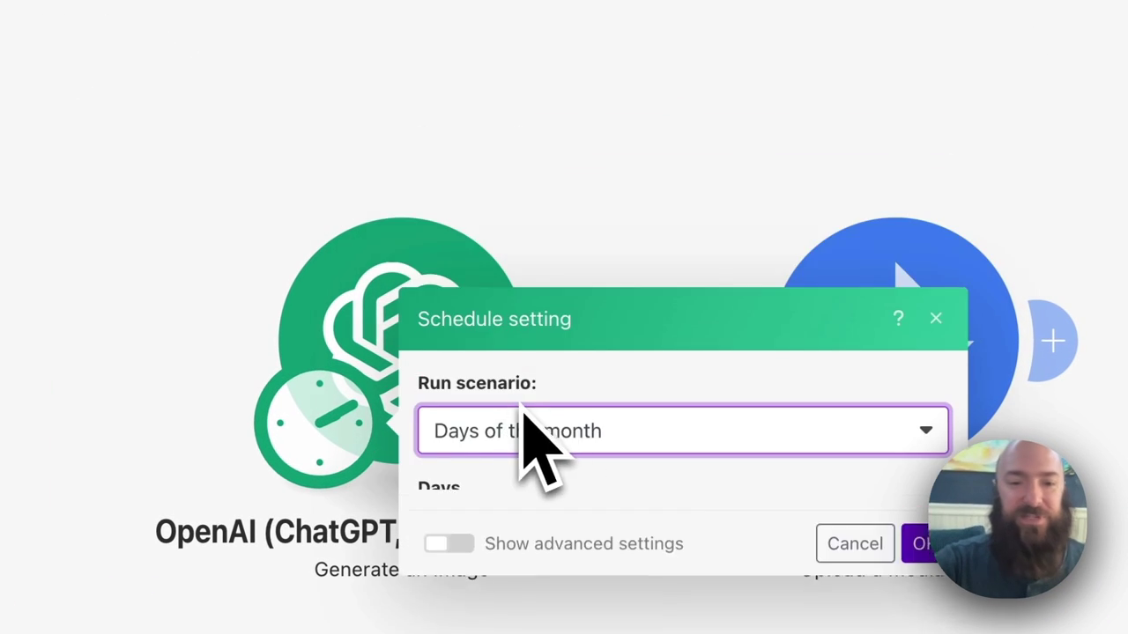
scroll(604, 453, "down", 4)
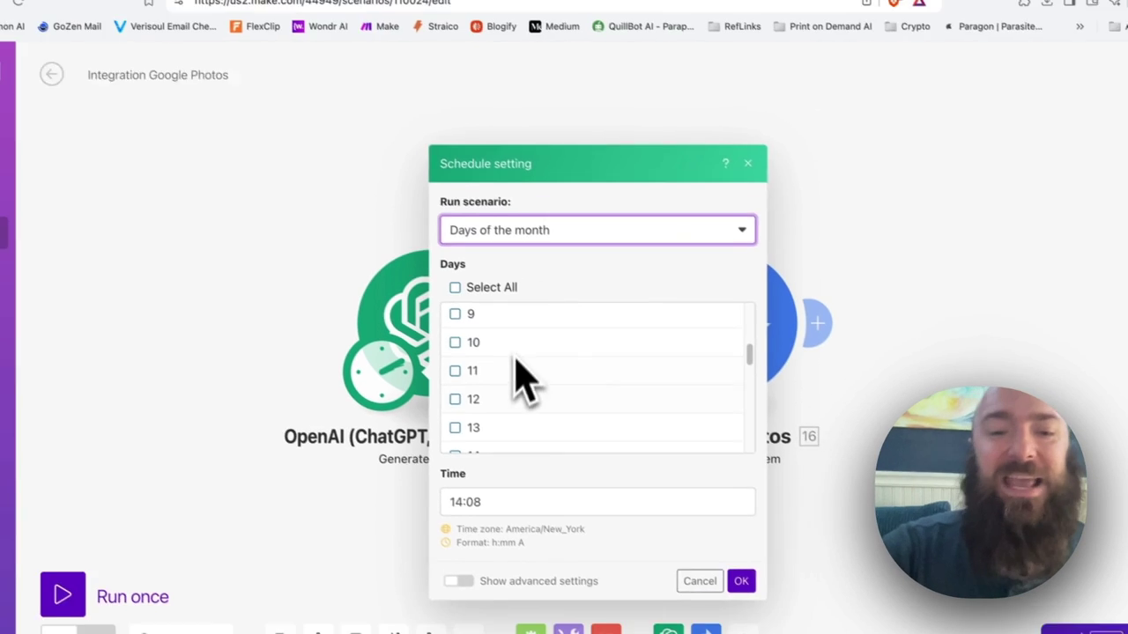
scroll(544, 414, "down", 3)
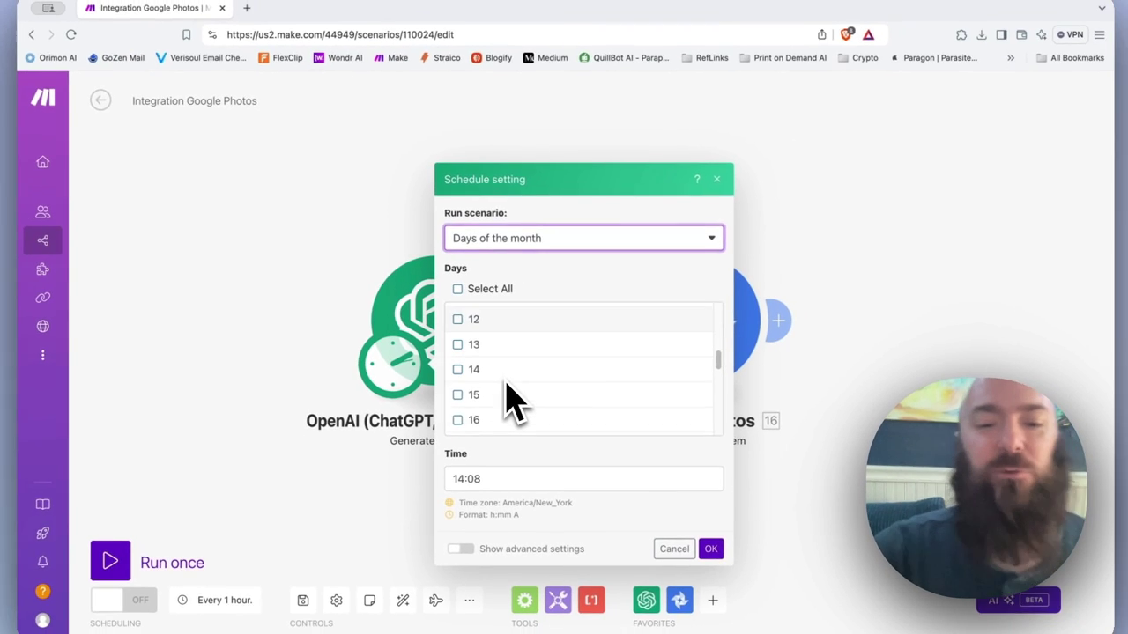
scroll(514, 401, "up", 4)
scroll(525, 370, "up", 1)
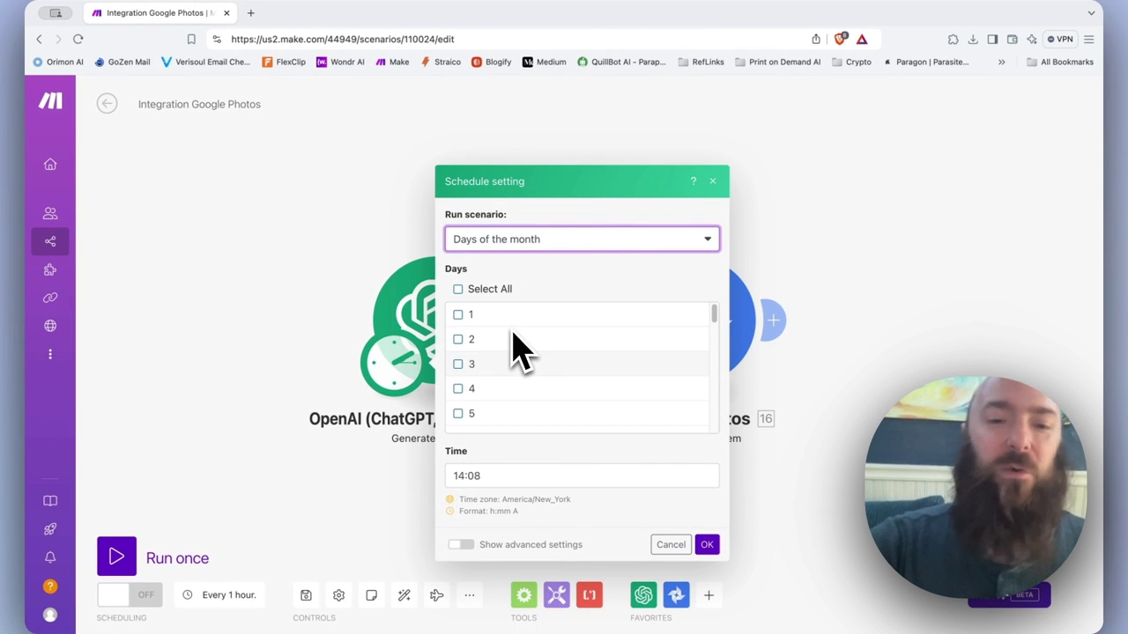
Switch to Specified dates, review its month and day choices, and list the run options
left_click(530, 245)
left_click(546, 485)
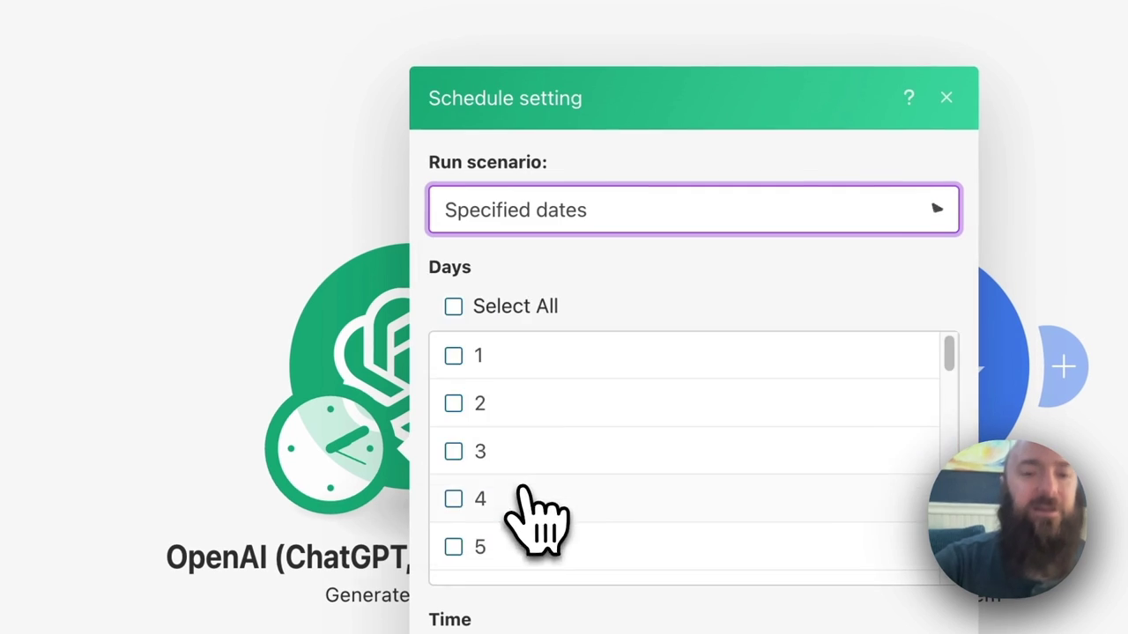
scroll(581, 520, "down", 5)
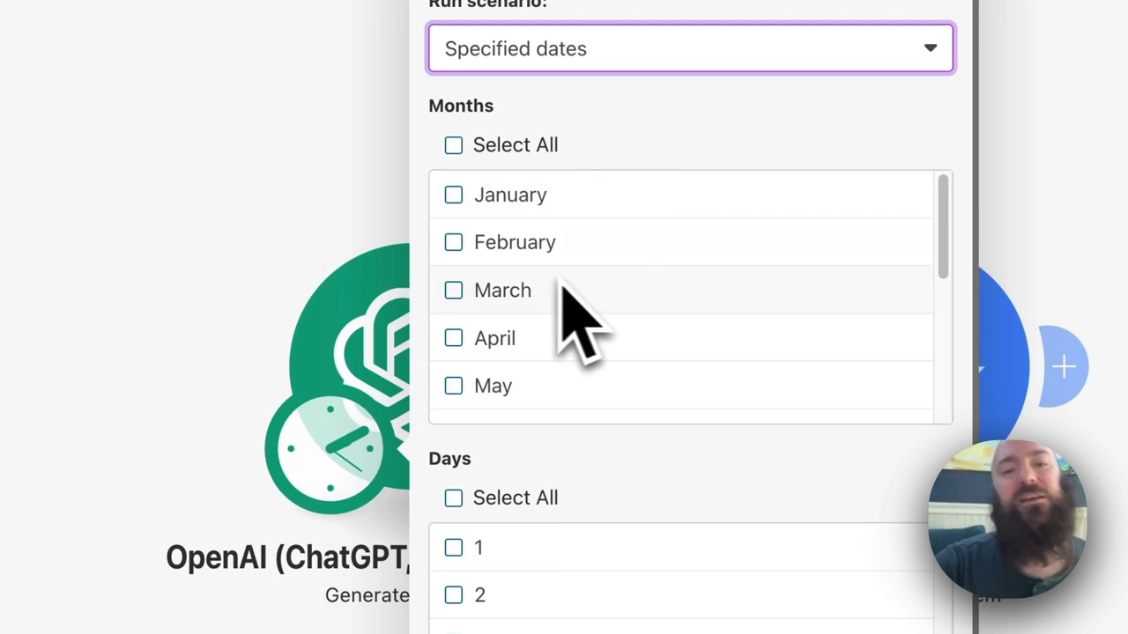
scroll(572, 378, "down", 5)
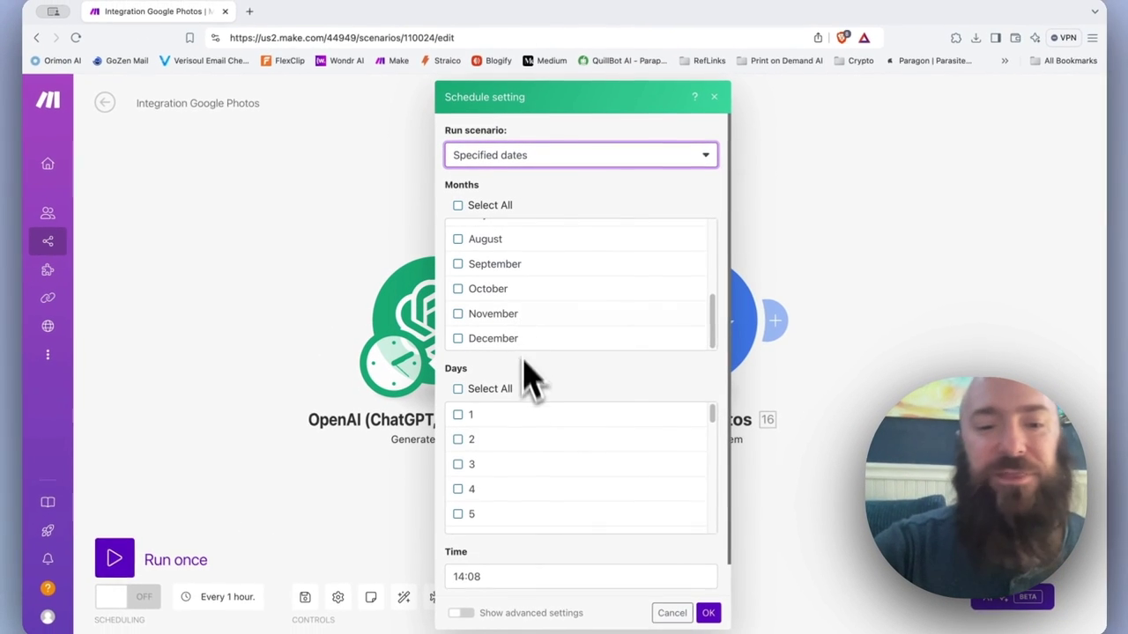
scroll(524, 478, "down", 3)
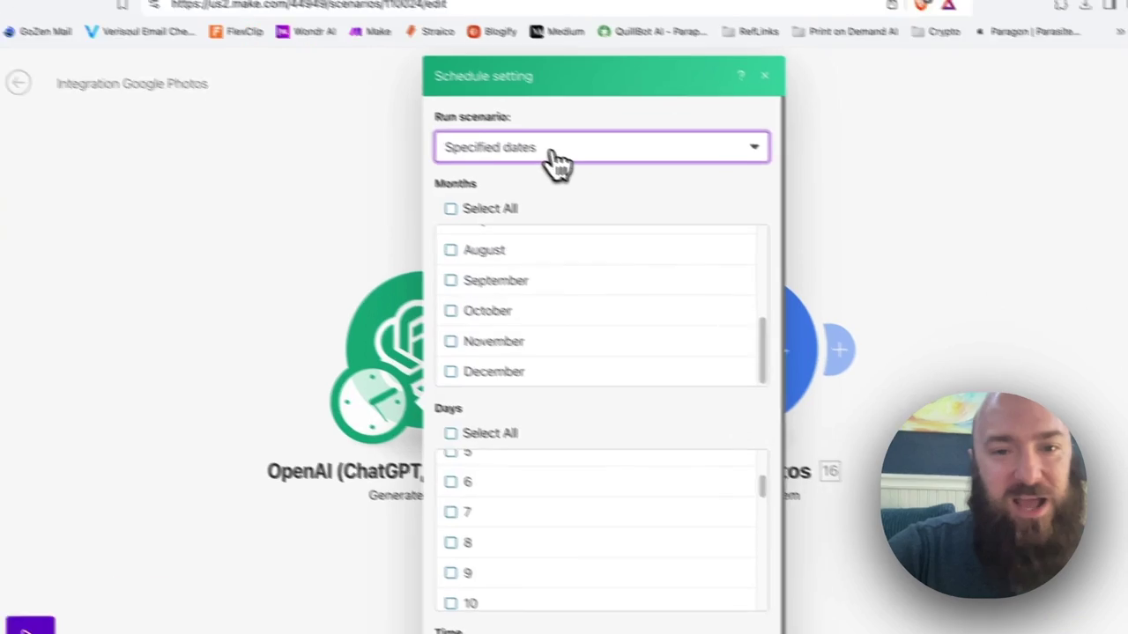
left_click(555, 159)
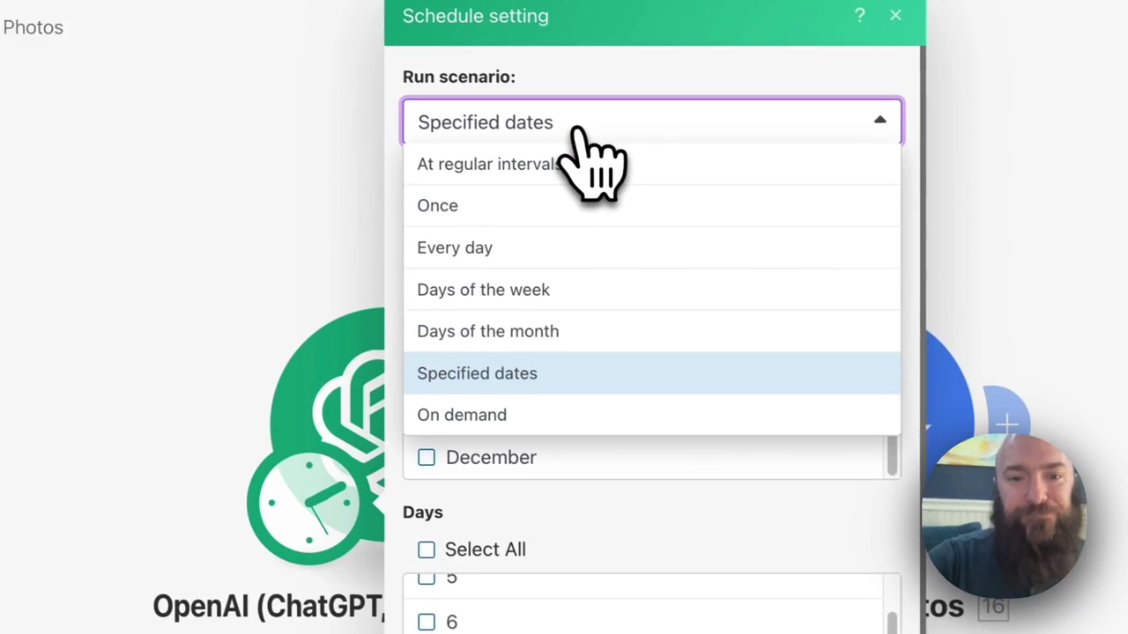
Confirm On demand, then return the run option to At regular intervals with 60 minutes
left_click(513, 346)
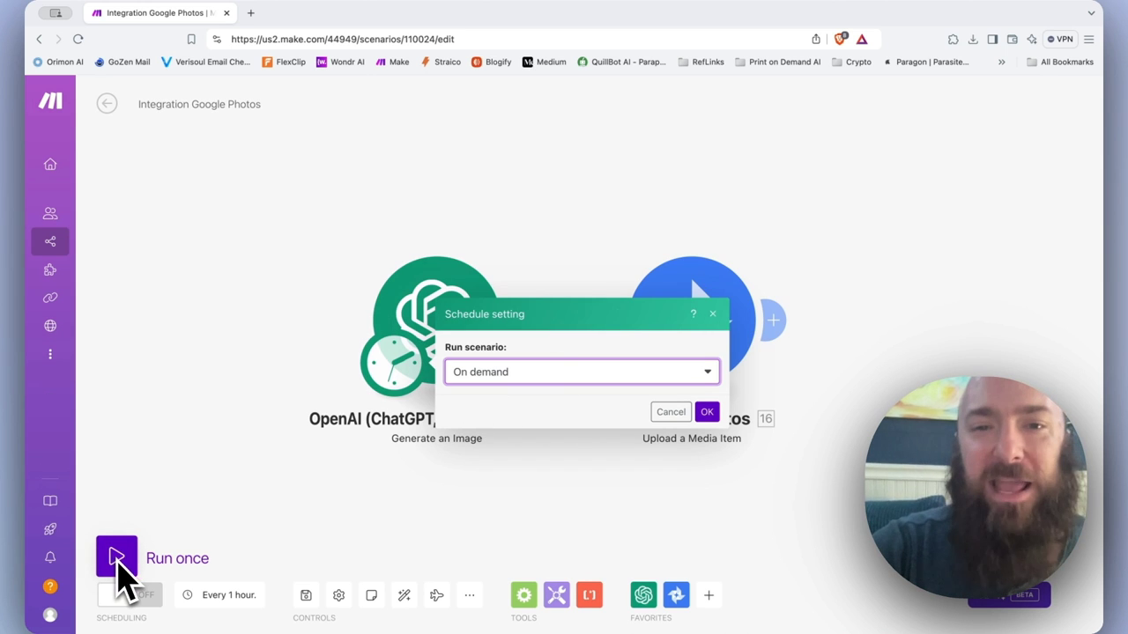
left_click(707, 411)
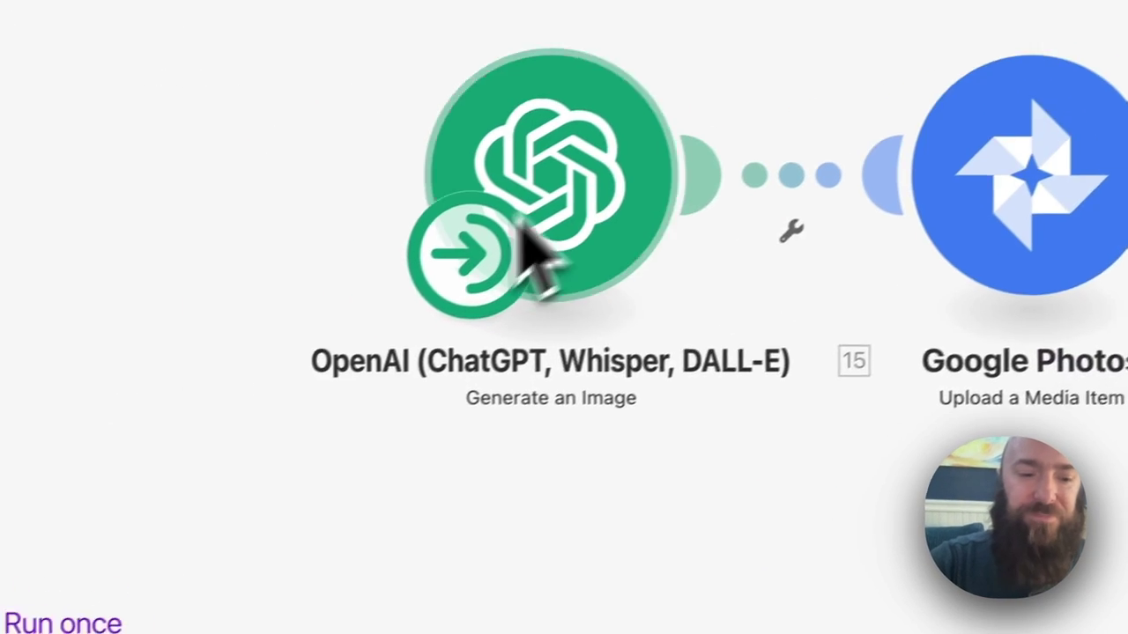
left_click(300, 559)
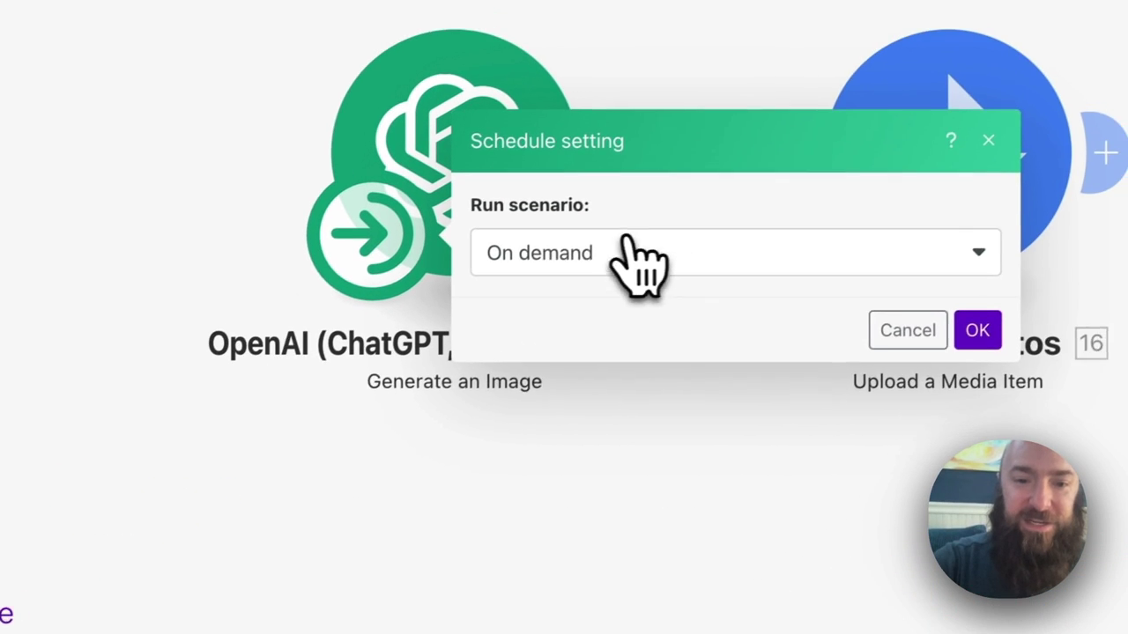
left_click(639, 260)
left_click(582, 323)
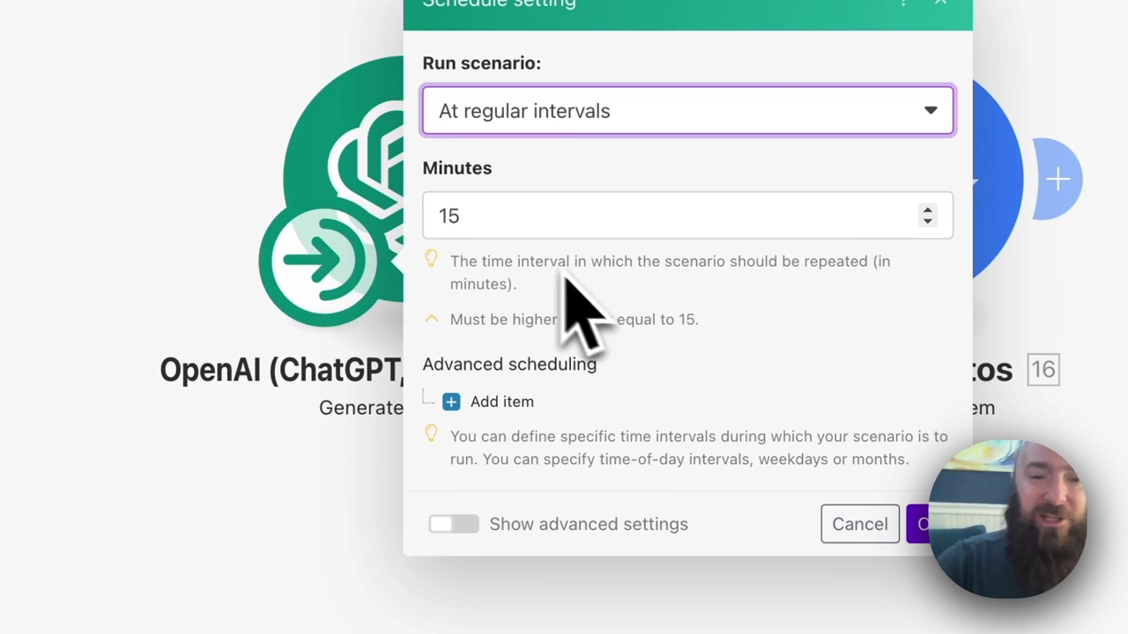
double_click(511, 220)
type("60")
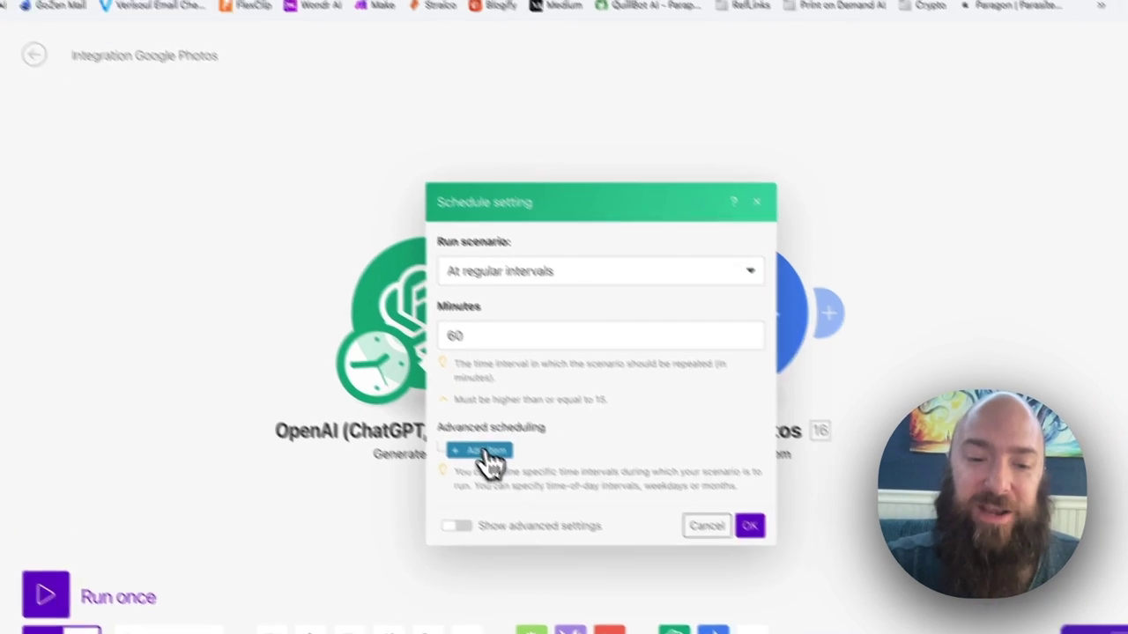
Add advanced scheduling Item 1 with Time from 3:00 PM and Time to 11:00 PM
left_click(480, 435)
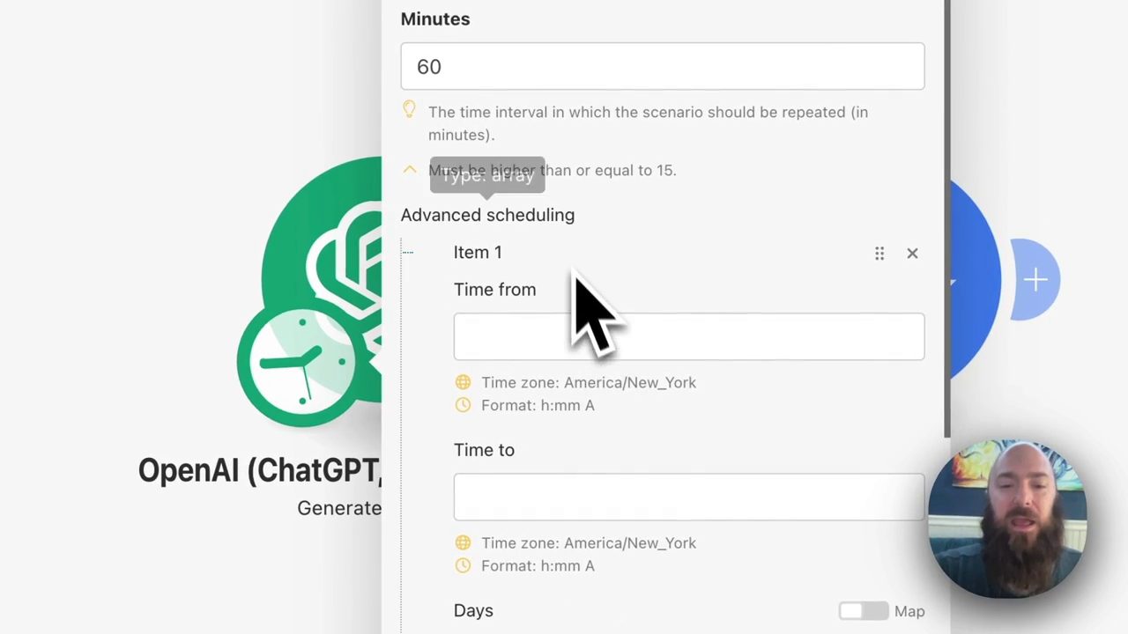
scroll(574, 252, "down", 3)
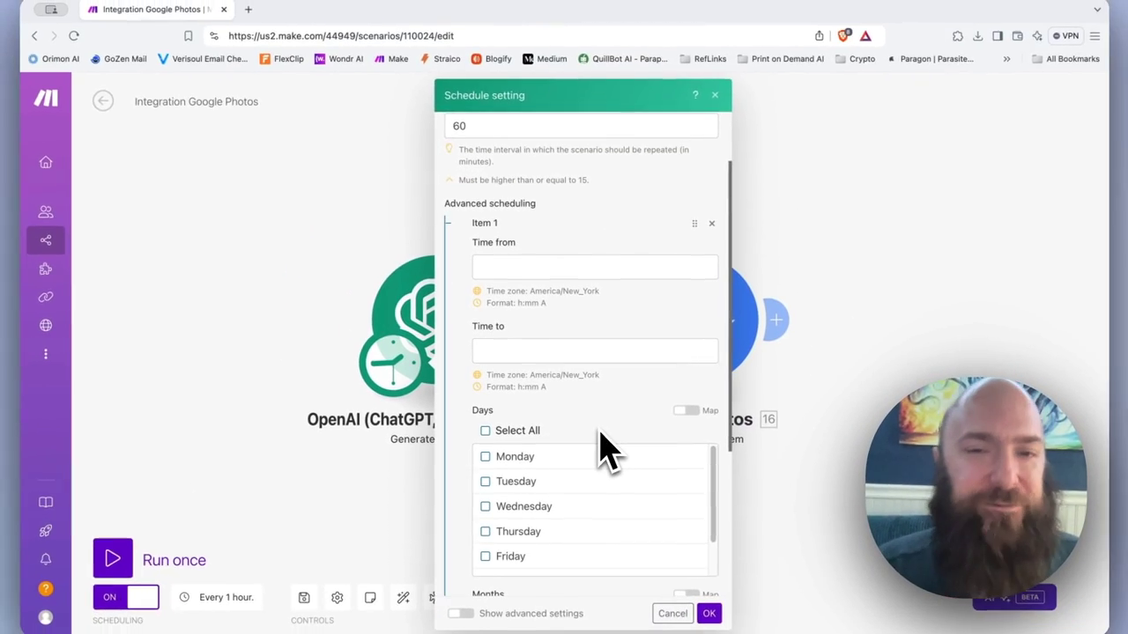
left_click(520, 267)
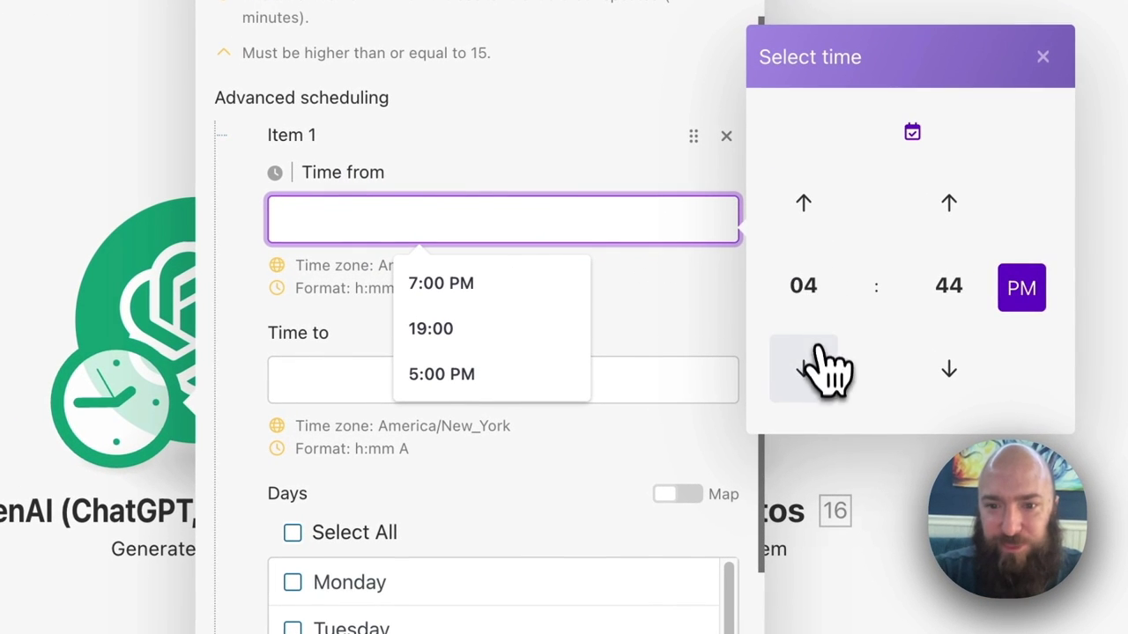
left_click(774, 356)
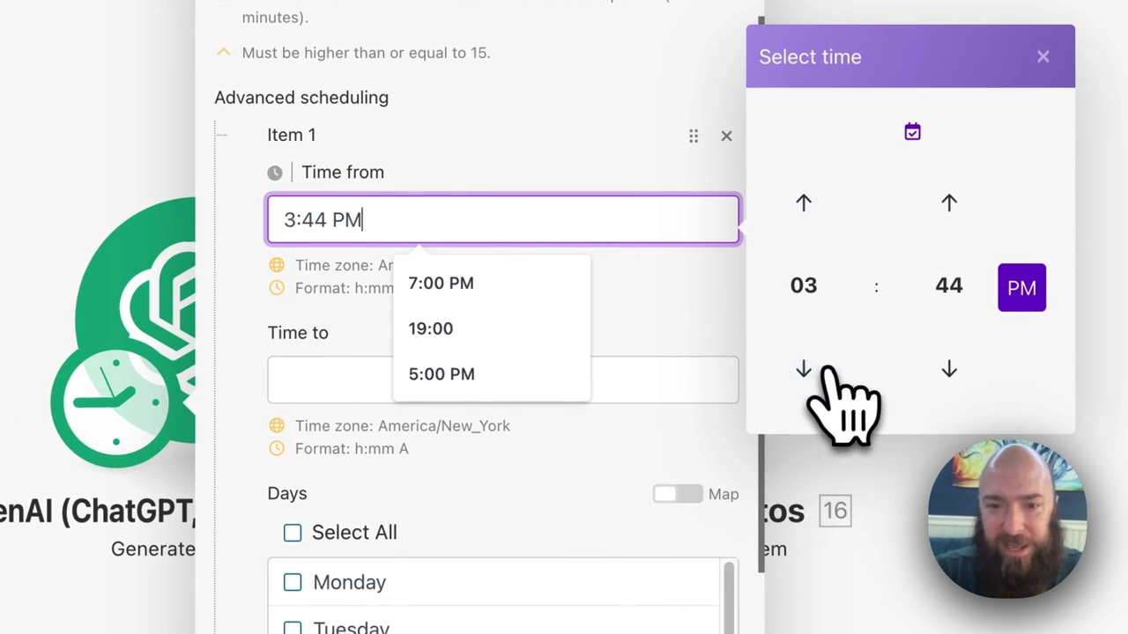
left_click(327, 219)
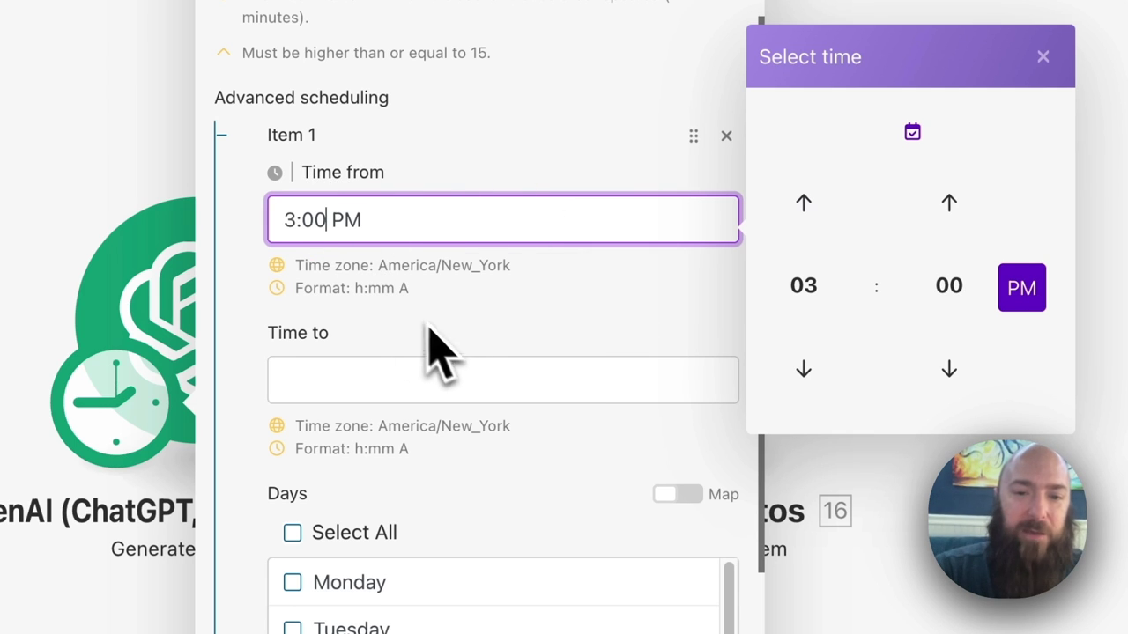
left_click(453, 377)
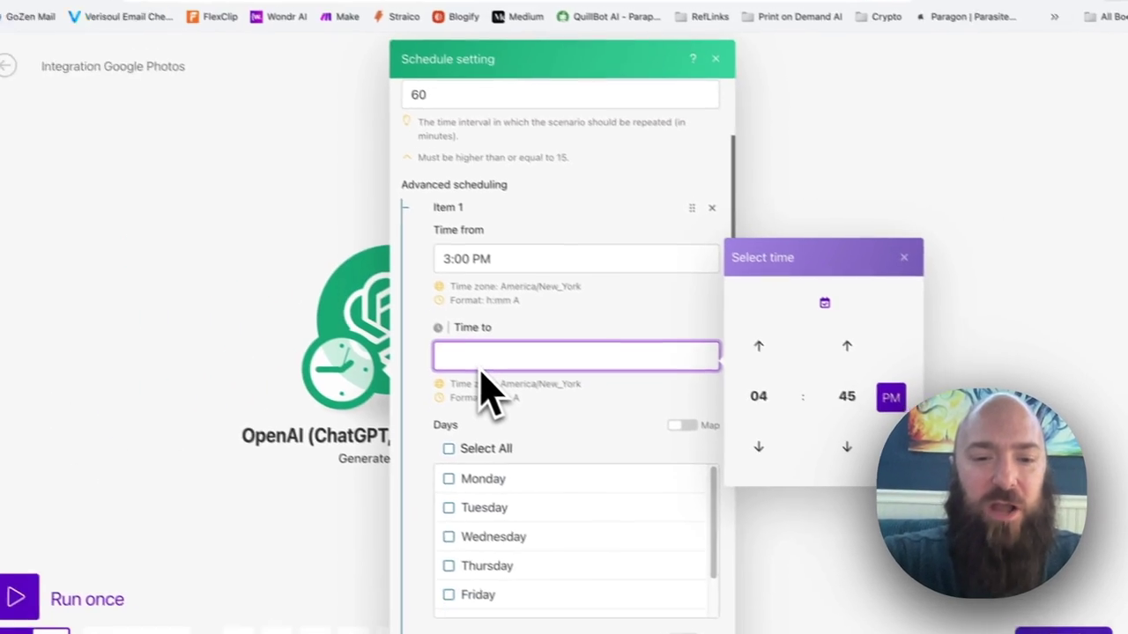
type("11")
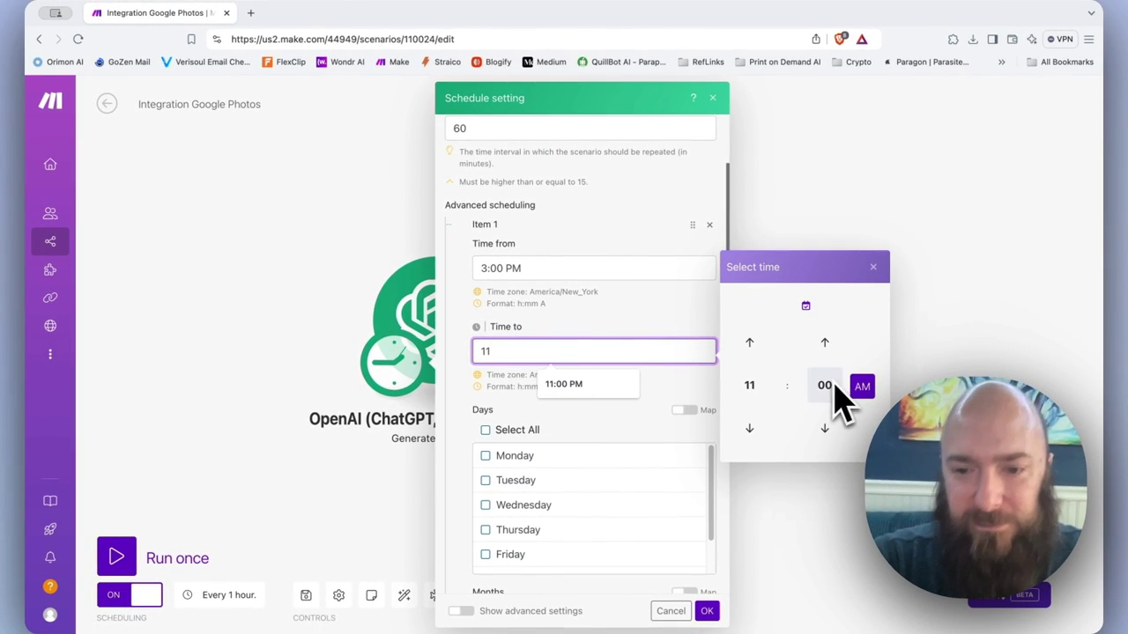
left_click(861, 387)
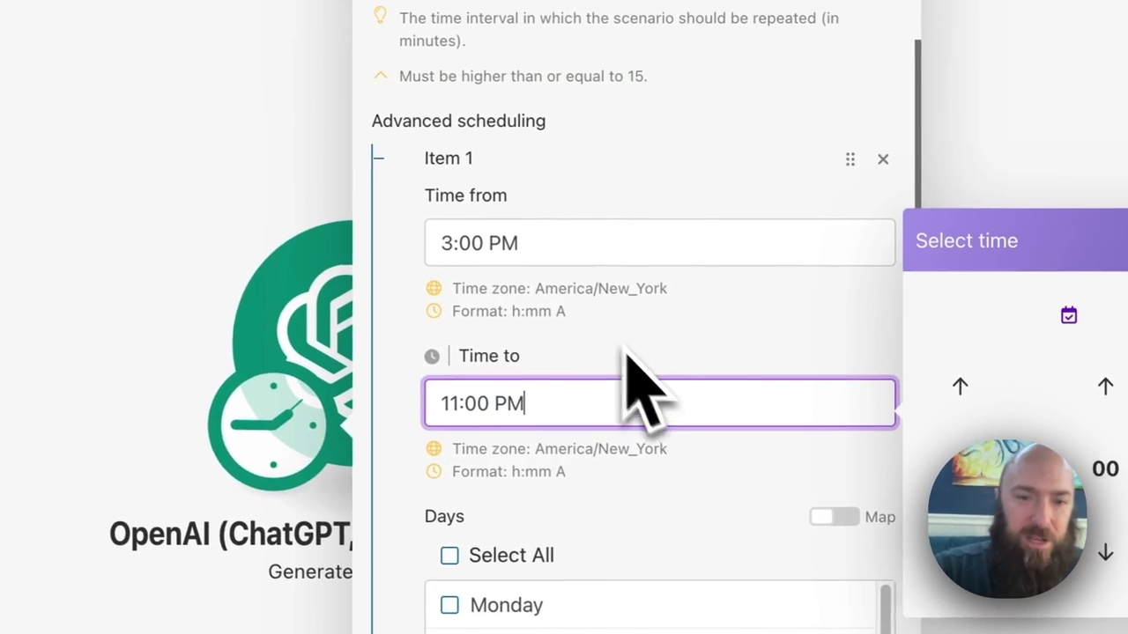
Tick Wednesday, Thursday, Friday, Saturday and Sunday as Item 1's run days
scroll(607, 361, "up", 3)
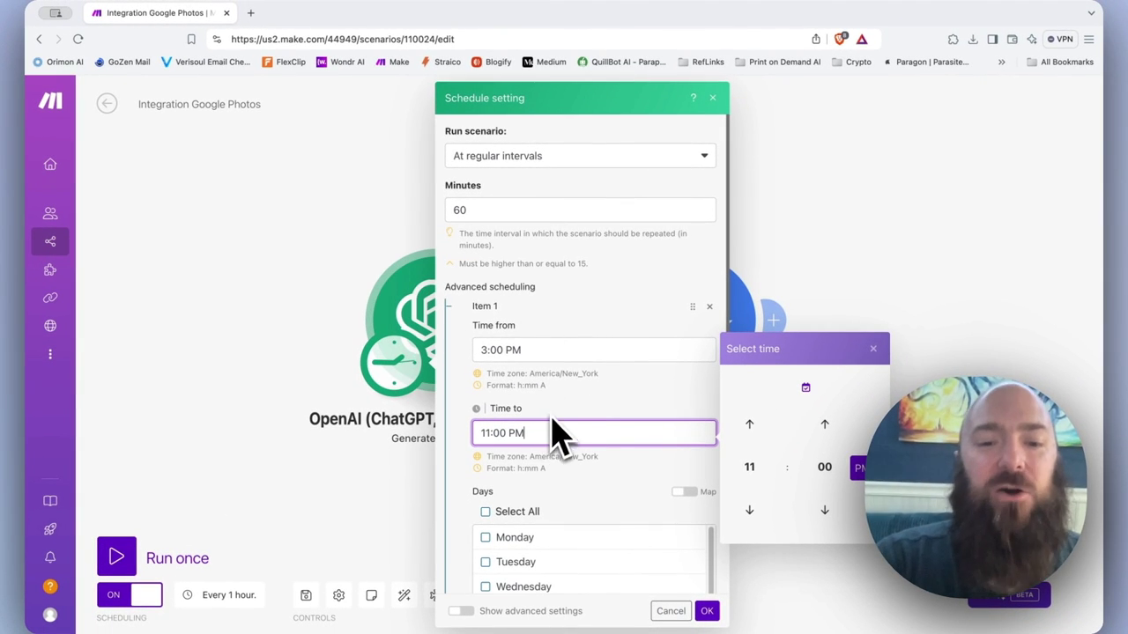
scroll(555, 432, "down", 3)
scroll(511, 429, "down", 1)
left_click(485, 381)
left_click(485, 405)
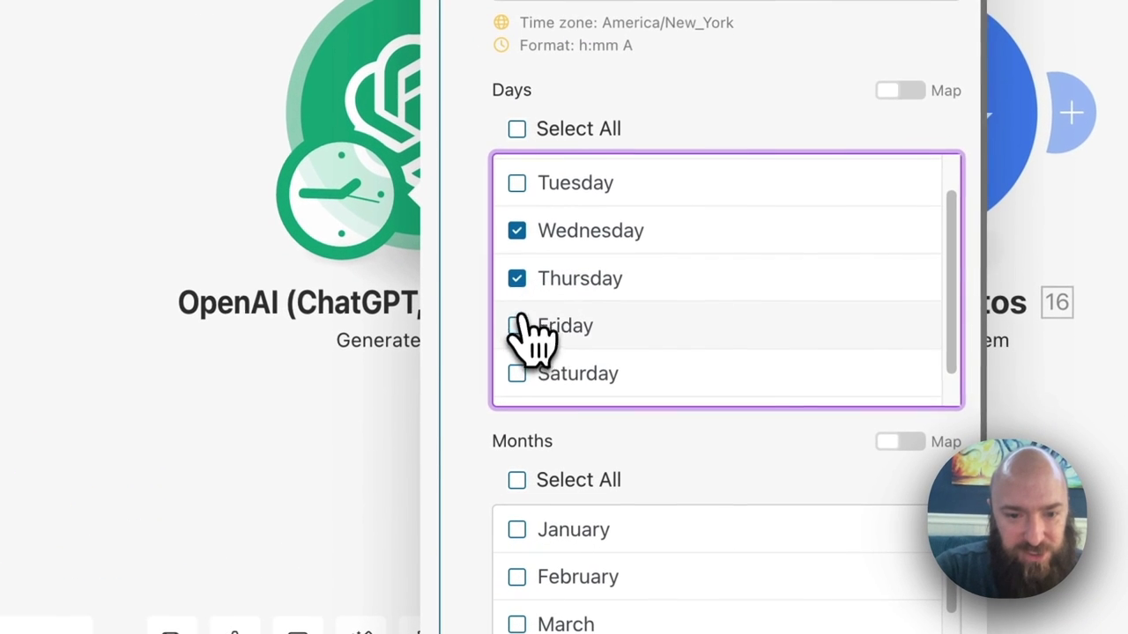
left_click(518, 326)
scroll(528, 361, "down", 1)
left_click(517, 340)
left_click(517, 382)
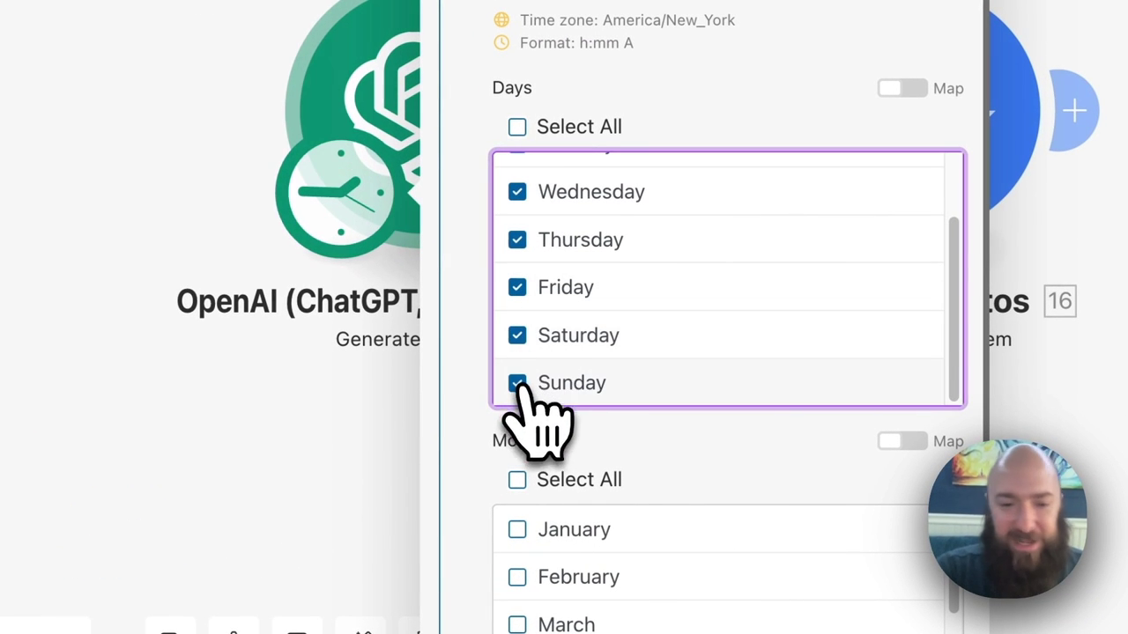
Tick June, May and April as Item 1's run months
scroll(604, 379, "down", 3)
scroll(594, 449, "up", 1)
scroll(573, 423, "down", 1)
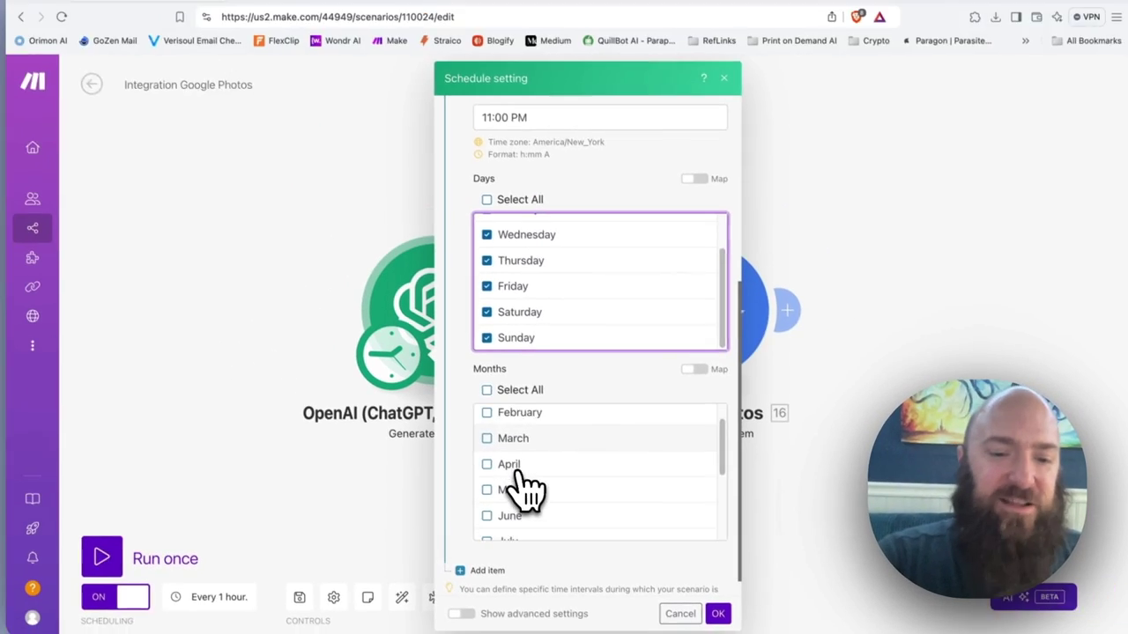
scroll(520, 480, "down", 1)
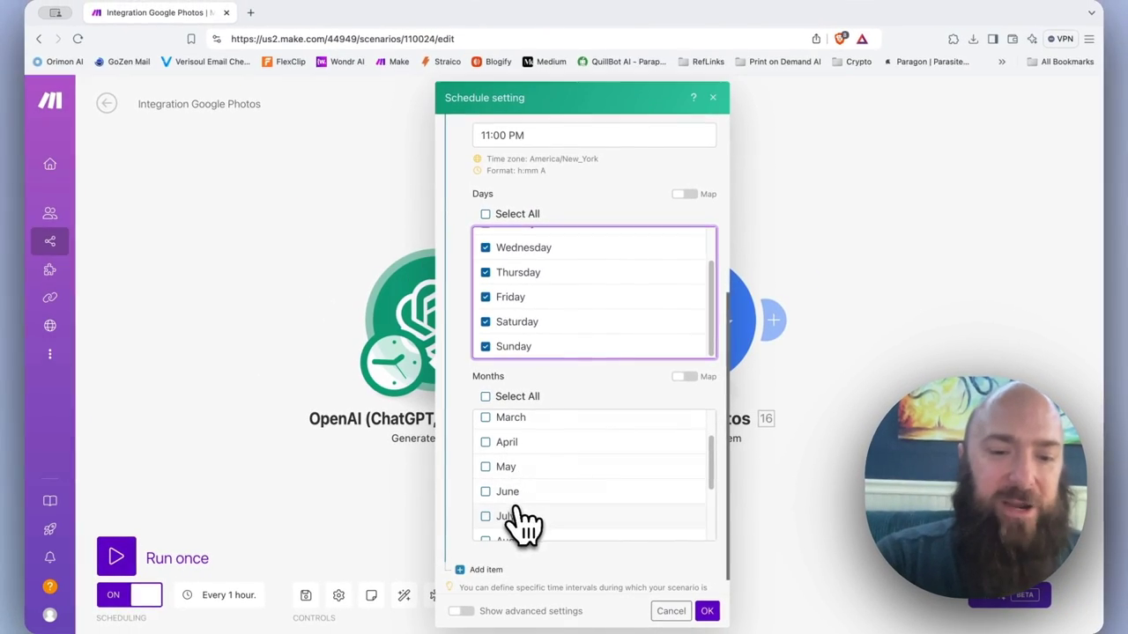
left_click(487, 490)
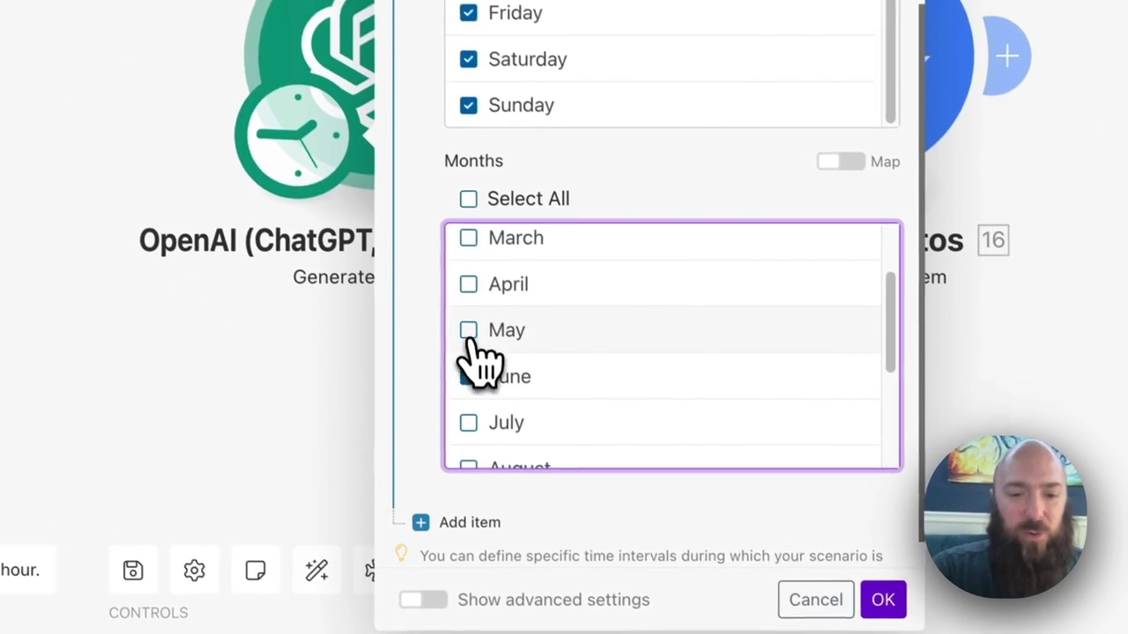
left_click(469, 331)
left_click(469, 283)
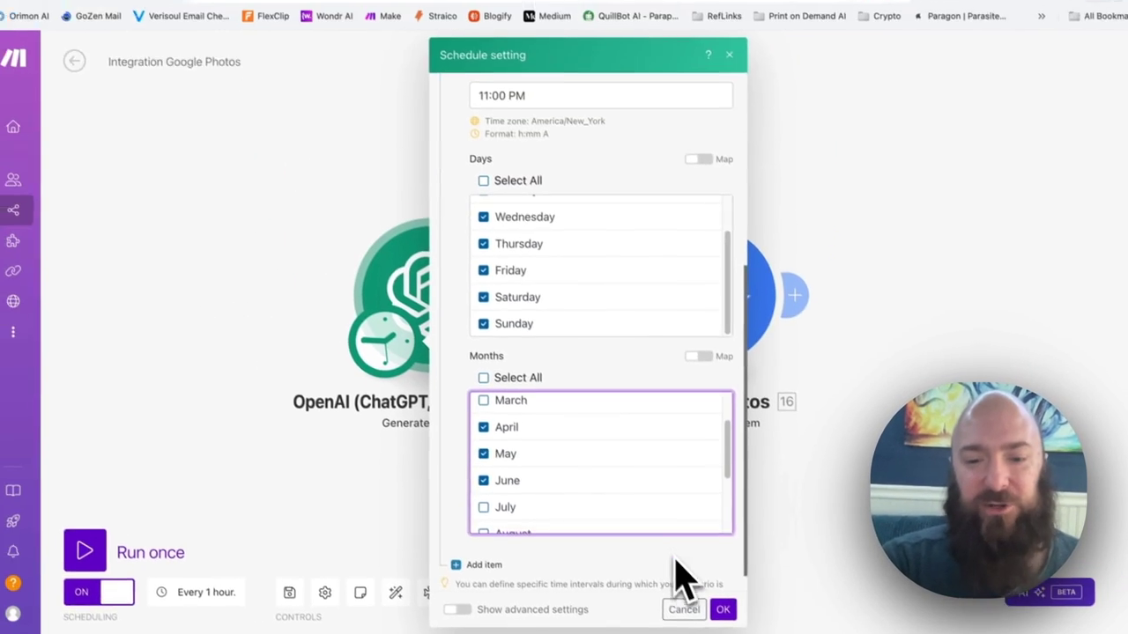
Save the schedule and reopen Every 1 hour to confirm the 15:00–23:00 Wednesday–Sunday window
left_click(722, 609)
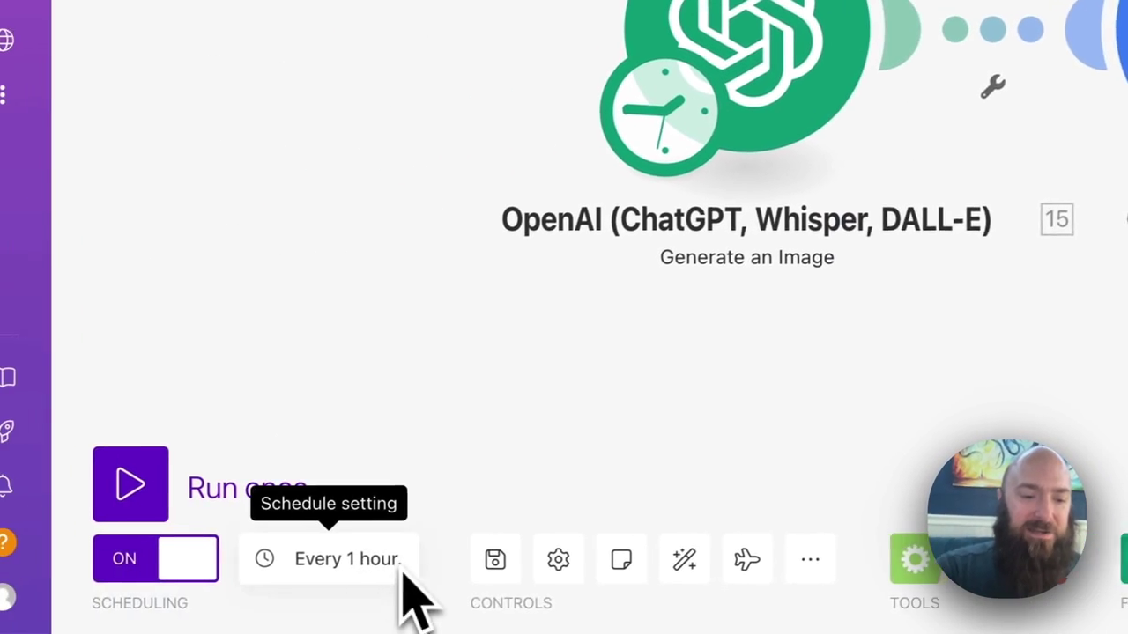
left_click(106, 585)
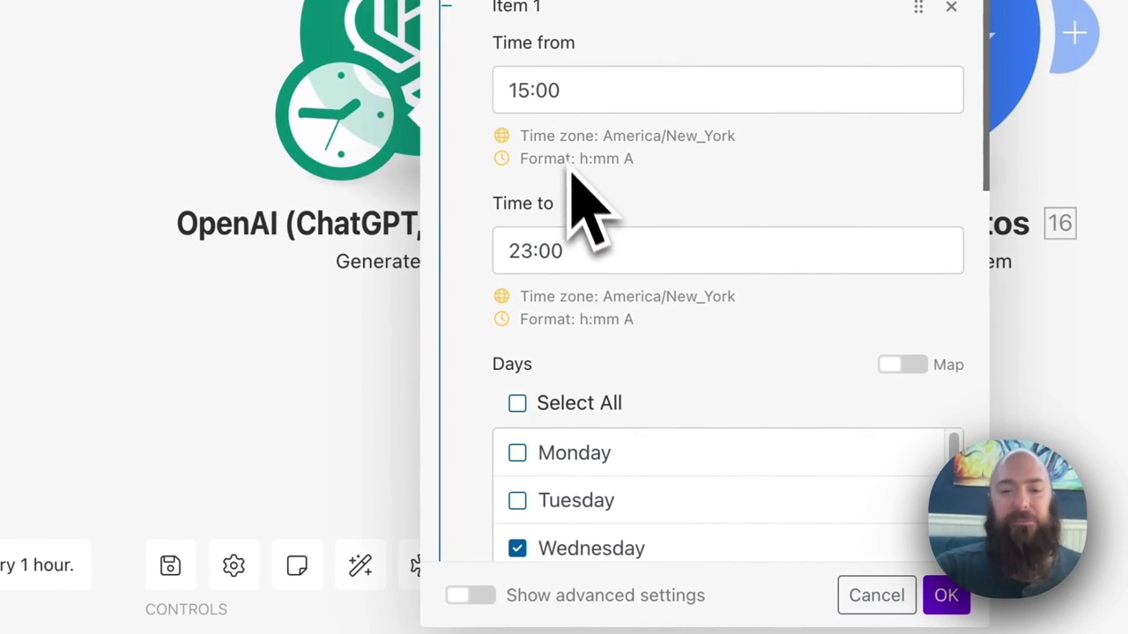
scroll(666, 529, "down", 2)
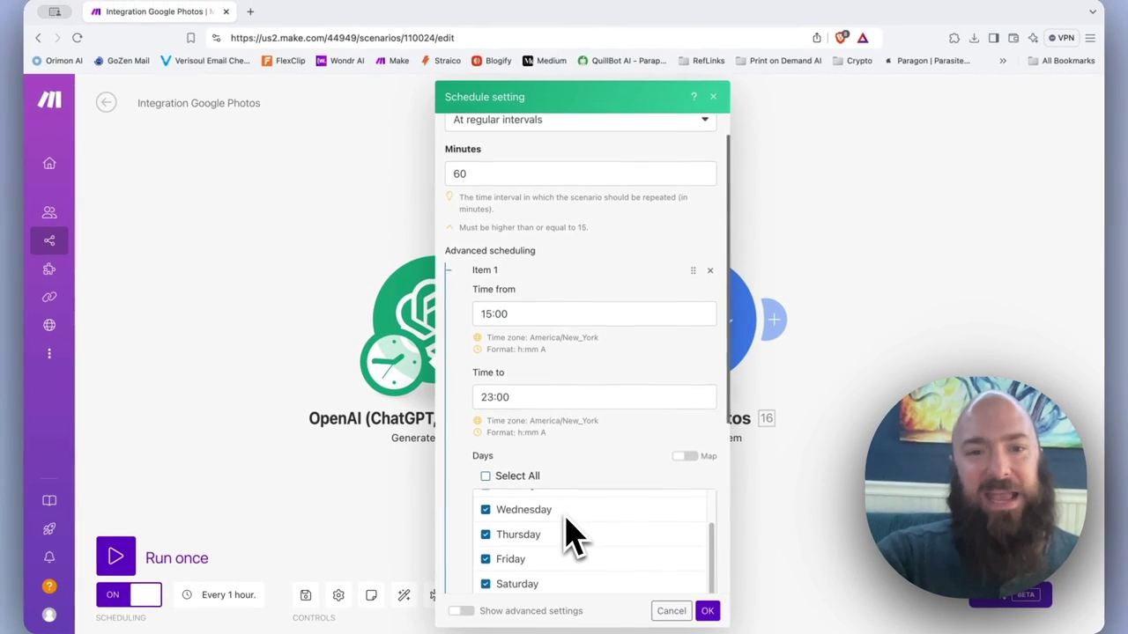